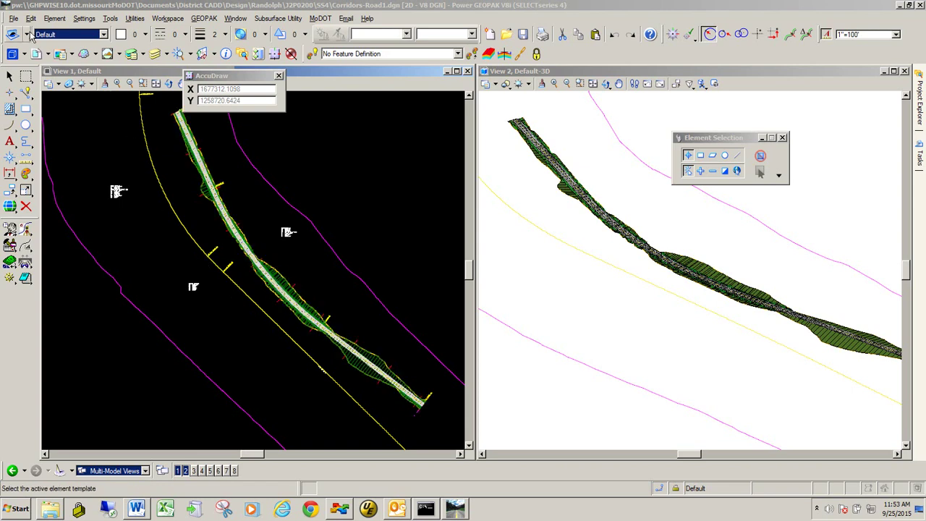
- Open Graphical Filter.dgn from the SS4 folder and fit the view to all files
{"action": "left_click", "coordinate": [14, 20]}
{"action": "left_click", "coordinate": [29, 41]}
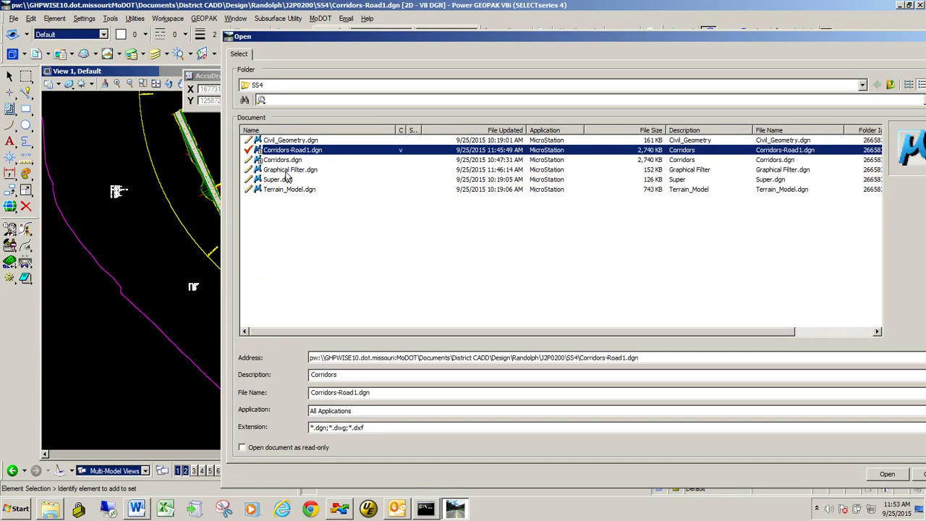
{"action": "left_click", "coordinate": [286, 171]}
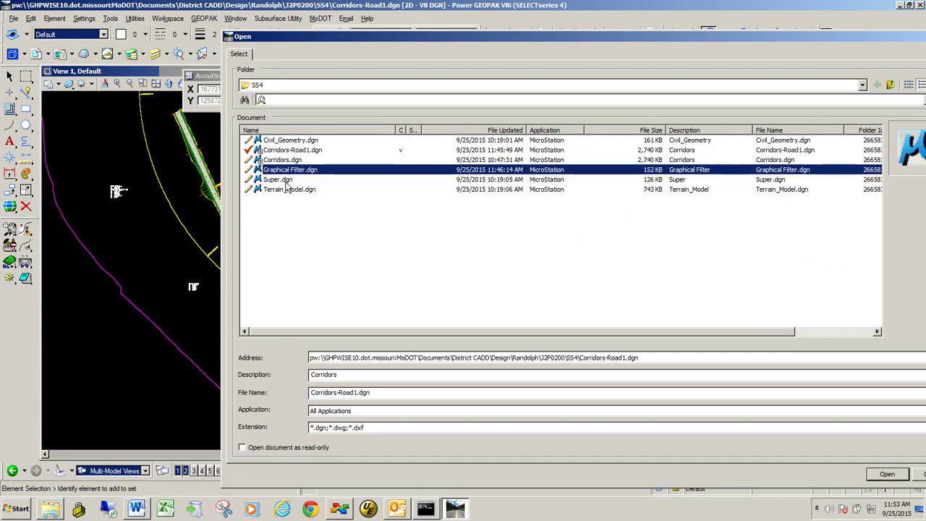
{"action": "left_click", "coordinate": [883, 476]}
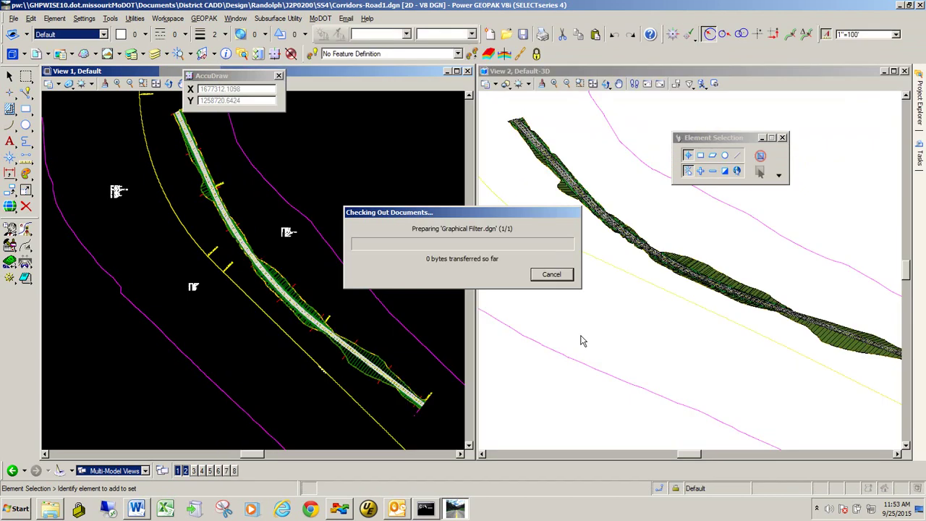
{"action": "left_click", "coordinate": [339, 339]}
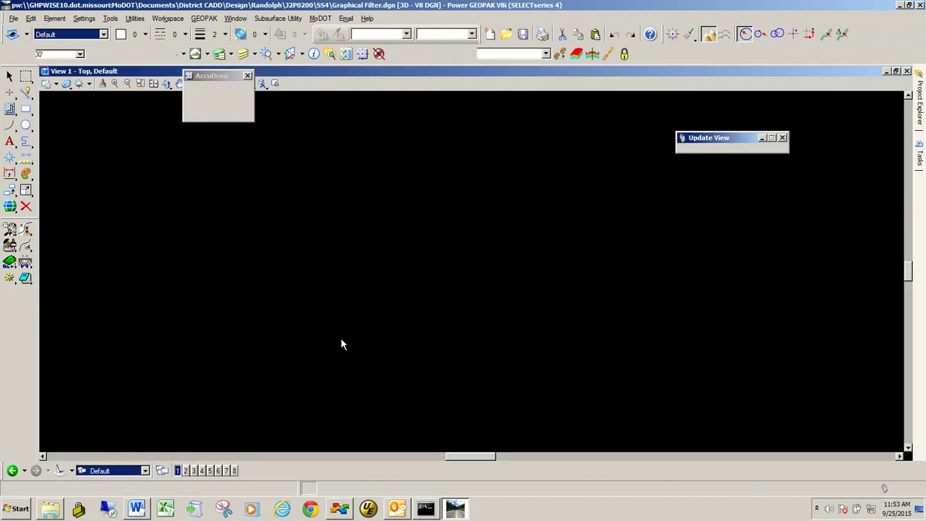
{"action": "left_click", "coordinate": [154, 83]}
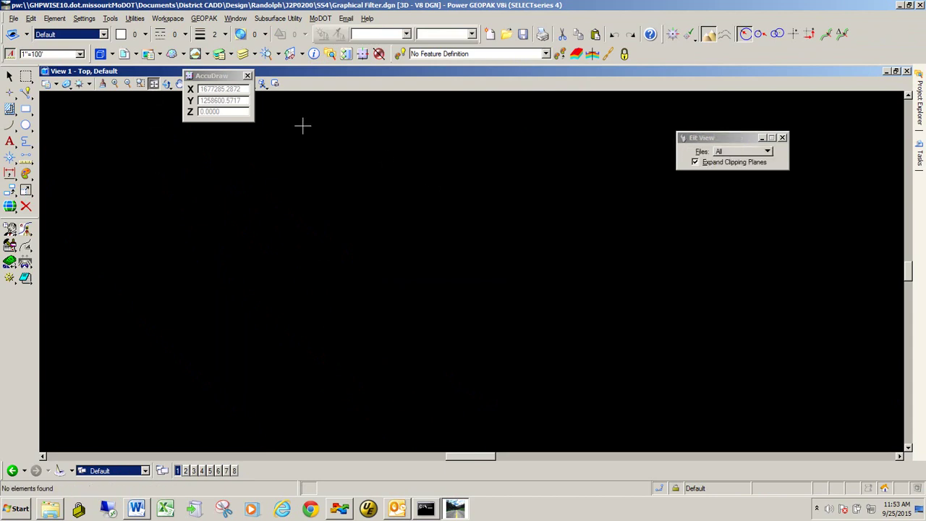
- Choose Civil_Geometry.dgn, Corridors-Road1.dgn, Super.dgn and Terrain_Model.dgn from the SS4 folder as references to attach
{"action": "left_click", "coordinate": [125, 55]}
{"action": "left_click_drag", "start_coordinate": [196, 239], "coordinate": [290, 146]}
{"action": "left_click", "coordinate": [183, 158]}
{"action": "left_click", "coordinate": [189, 170]}
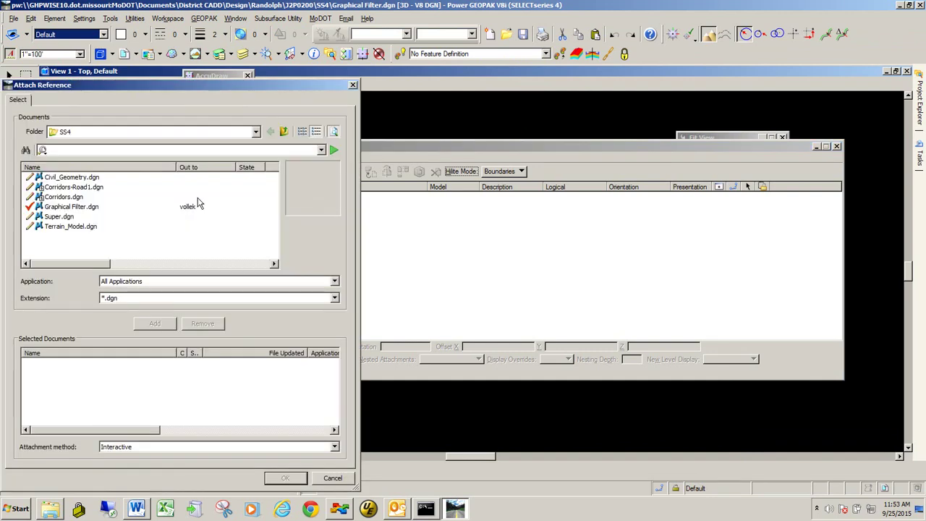
{"action": "left_click", "coordinate": [79, 188]}
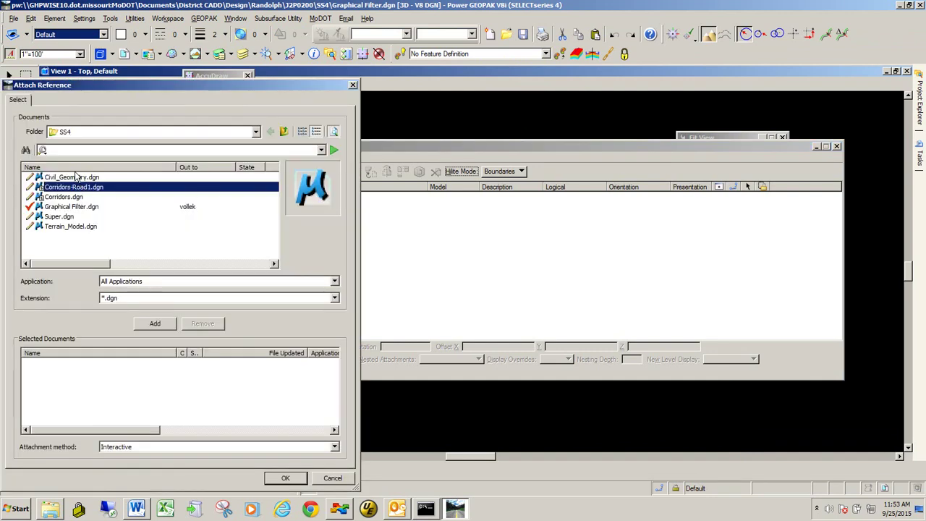
{"action": "left_click", "coordinate": [73, 177], "text": "ctrl"}
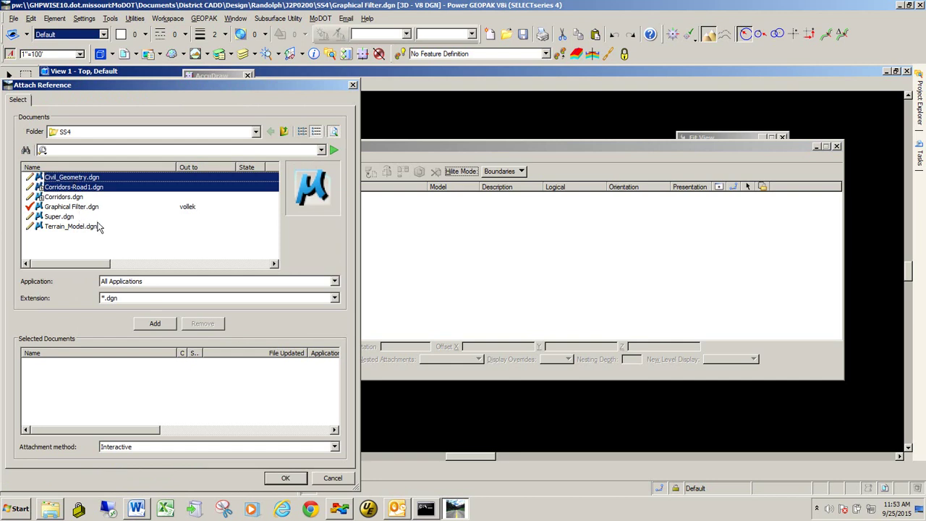
{"action": "left_click", "coordinate": [61, 219], "text": "ctrl"}
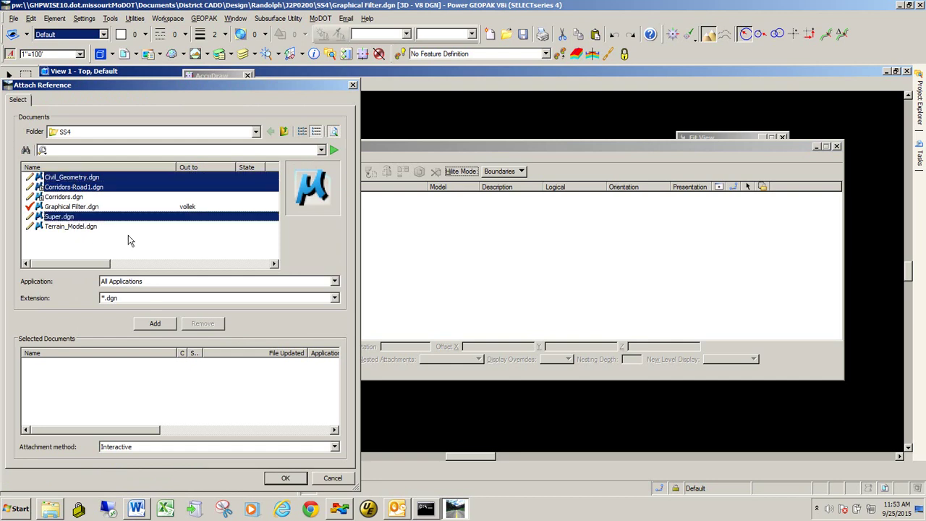
{"action": "left_click", "coordinate": [70, 226], "text": "ctrl"}
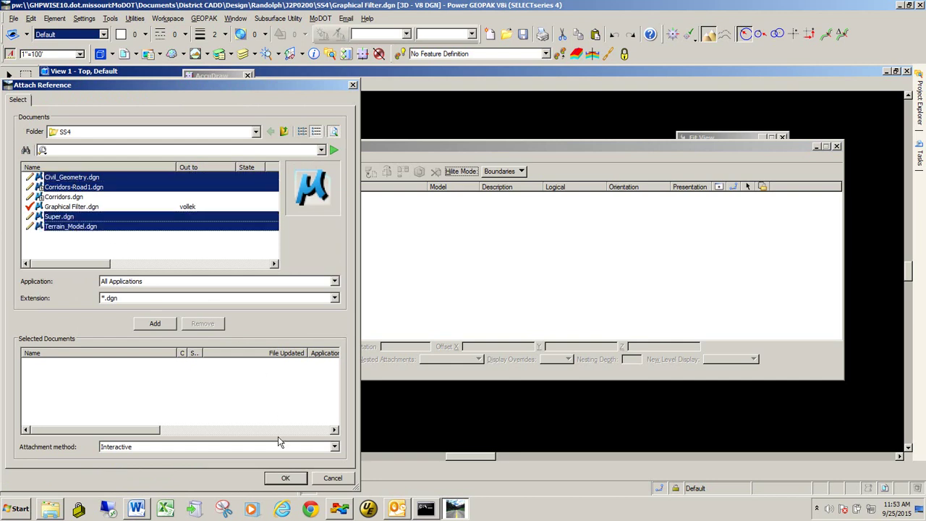
{"action": "left_click", "coordinate": [283, 477]}
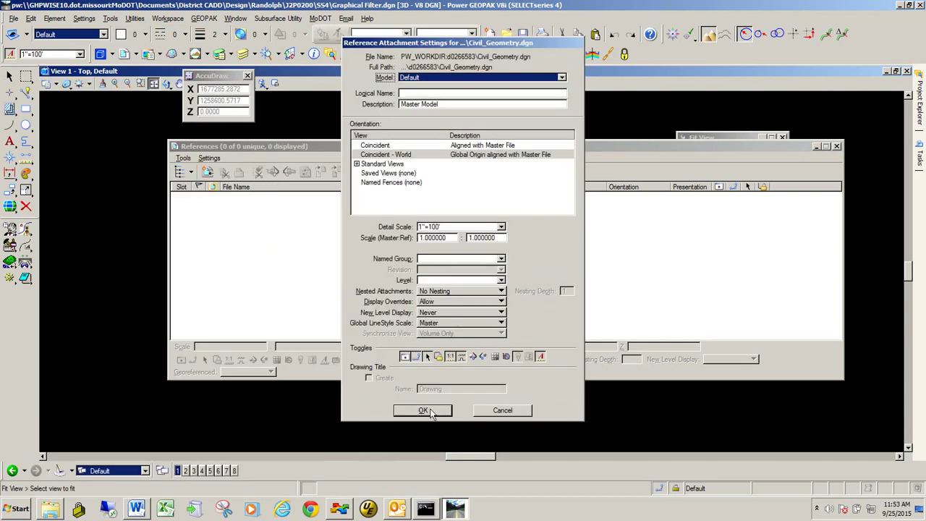
- Attach the four chosen references using their Default models and the Coincident - World orientation
{"action": "left_click", "coordinate": [427, 410]}
{"action": "left_click", "coordinate": [426, 408]}
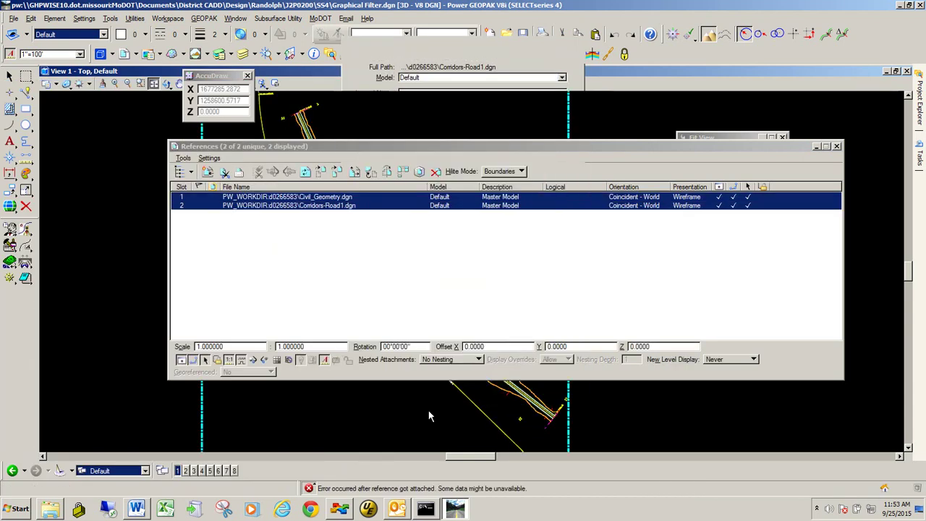
{"action": "left_click", "coordinate": [429, 413]}
{"action": "left_click", "coordinate": [427, 411]}
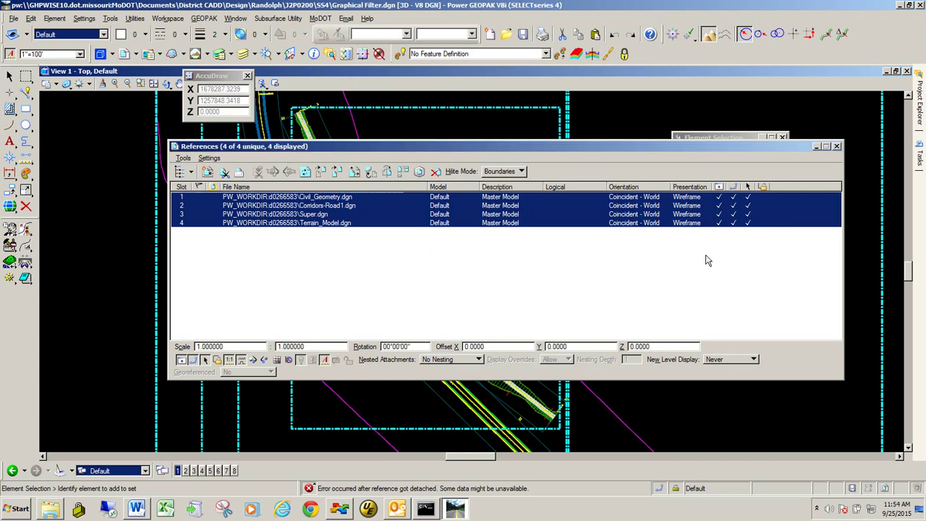
- Turn off the display of the Super.dgn reference and close the reference list
{"action": "left_click", "coordinate": [715, 214]}
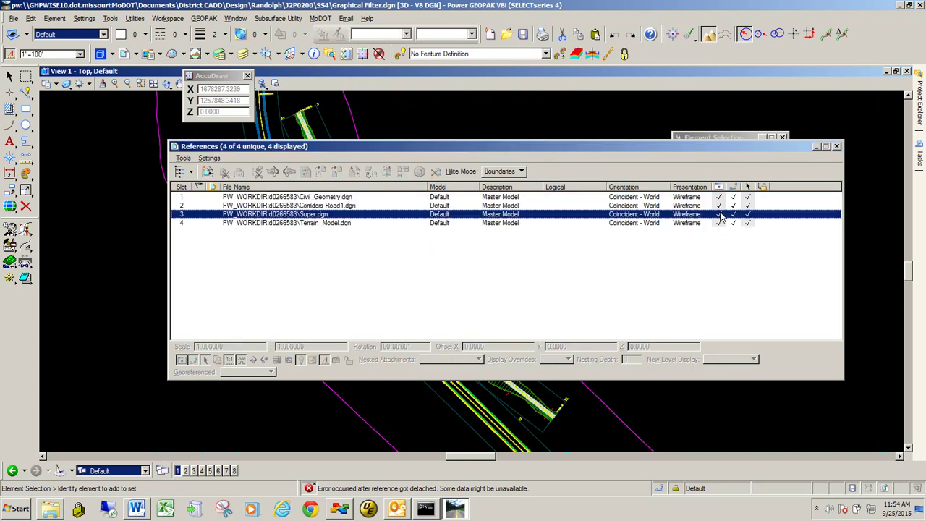
{"action": "left_click", "coordinate": [837, 146]}
{"action": "scroll", "coordinate": [360, 236], "scroll_direction": "up", "scroll_amount": 3}
{"action": "scroll", "coordinate": [378, 275], "scroll_direction": "down", "scroll_amount": 3}
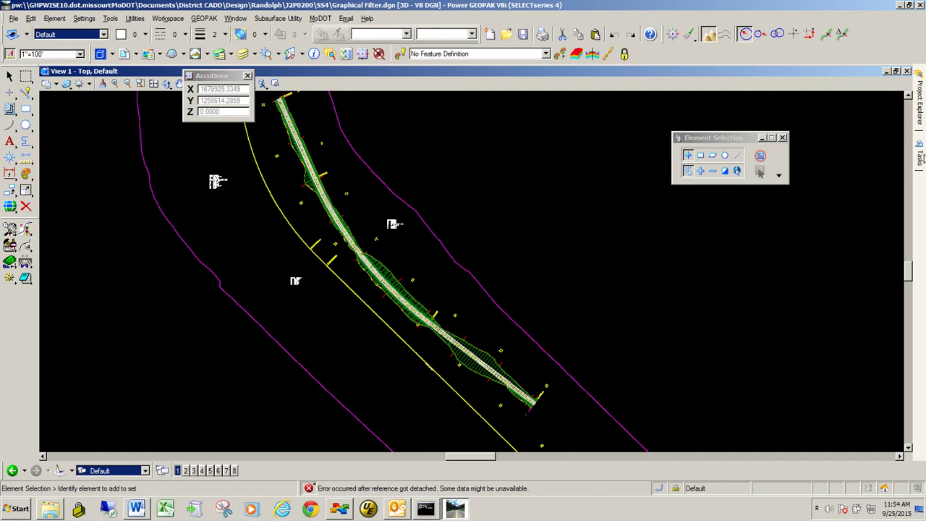
- Start Create Terrain by Graphical Filter and open the list of available graphical filters and filter groups
{"action": "mouse_move", "coordinate": [922, 156]}
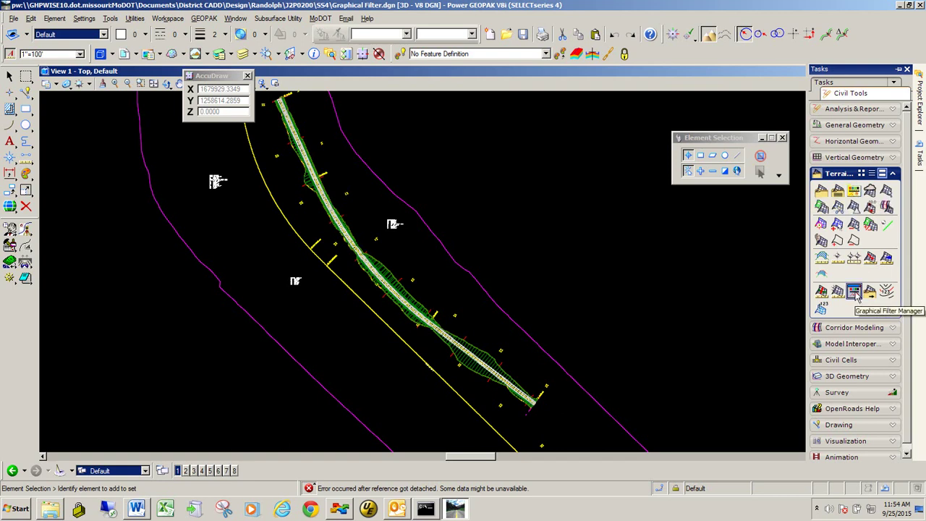
{"action": "left_click", "coordinate": [856, 190]}
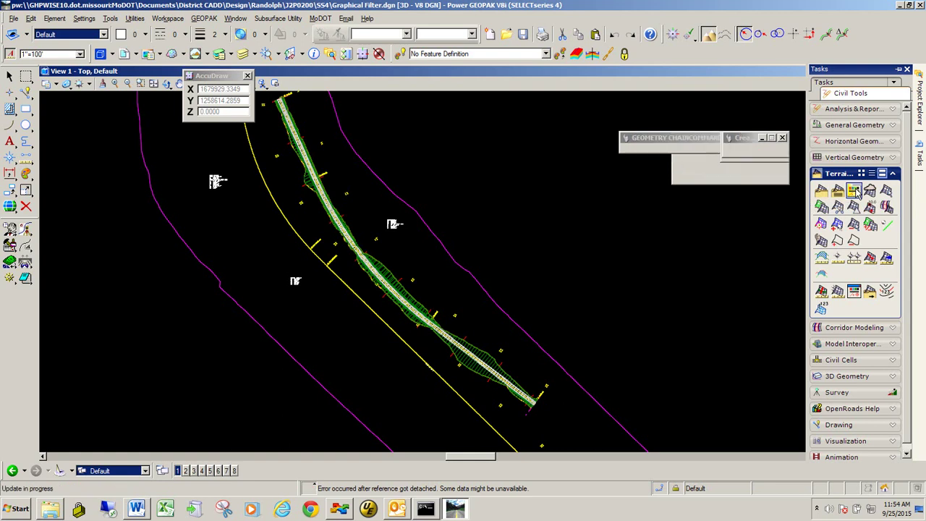
{"action": "left_click_drag", "start_coordinate": [732, 141], "coordinate": [662, 118]}
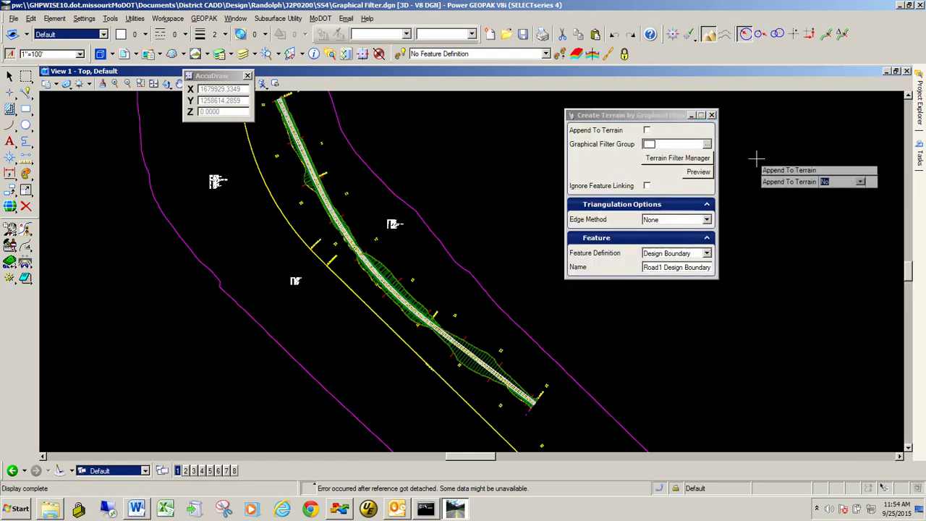
{"action": "left_click", "coordinate": [707, 145]}
{"action": "left_click_drag", "start_coordinate": [505, 154], "coordinate": [503, 125]}
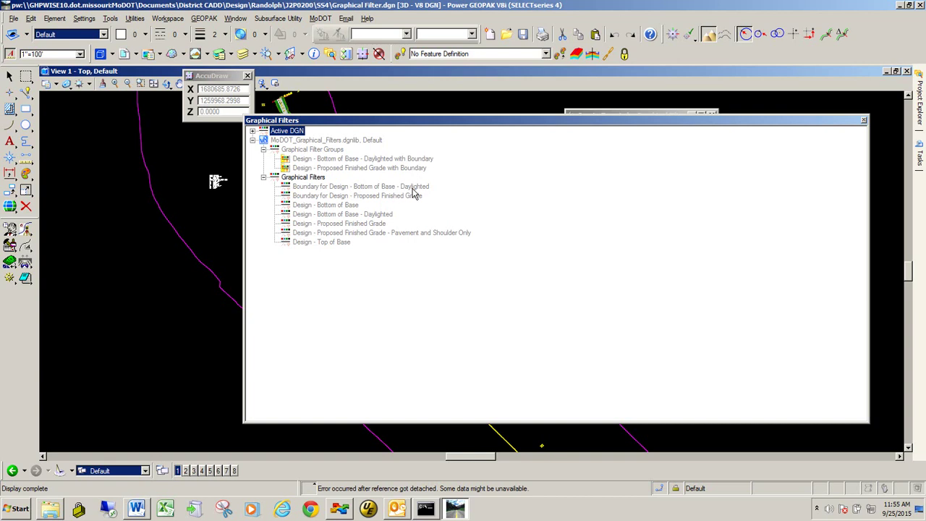
- Switch to the Word document on graphic filters and examine the Bottom of Base and Bottom of Base Day-lighted filters' features and cross sections
{"action": "left_click", "coordinate": [136, 508]}
{"action": "left_click_drag", "start_coordinate": [920, 296], "coordinate": [921, 105]}
{"action": "scroll", "coordinate": [600, 222], "scroll_direction": "down", "scroll_amount": 4}
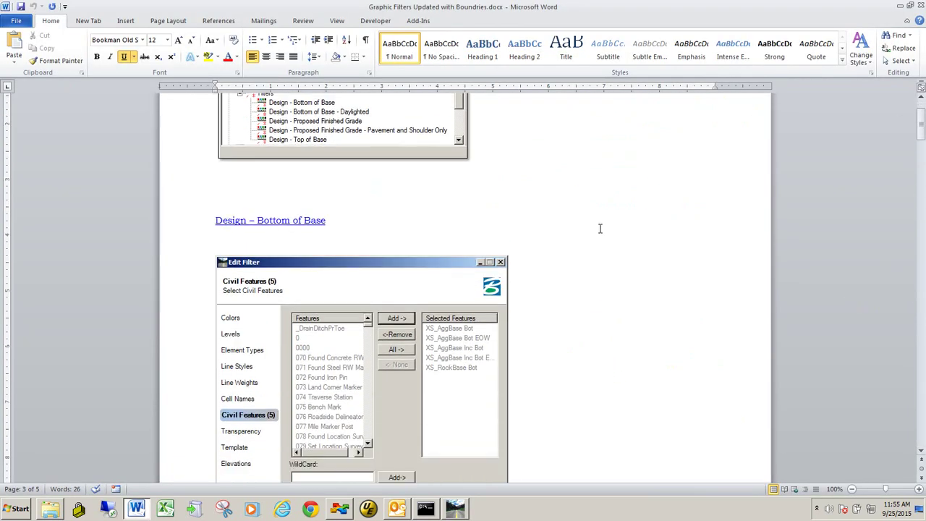
{"action": "left_click", "coordinate": [274, 136]}
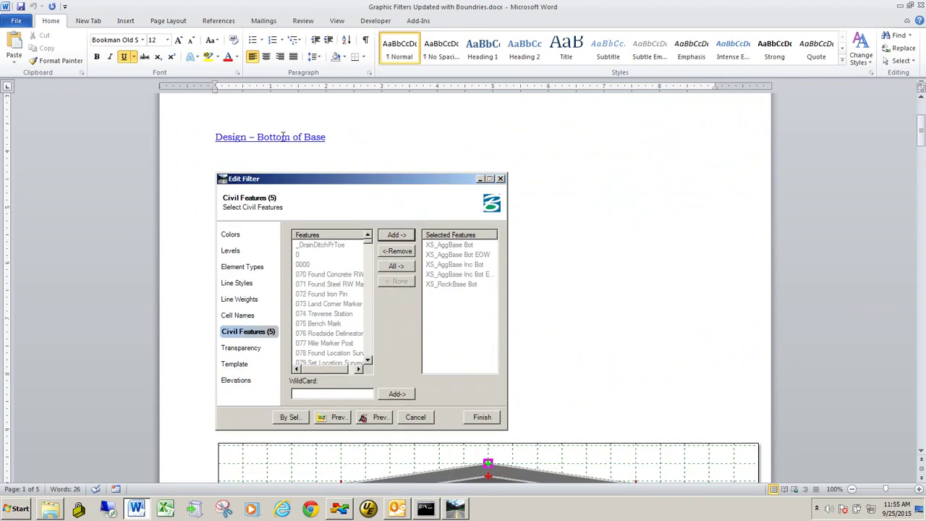
{"action": "scroll", "coordinate": [517, 154], "scroll_direction": "down", "scroll_amount": 5}
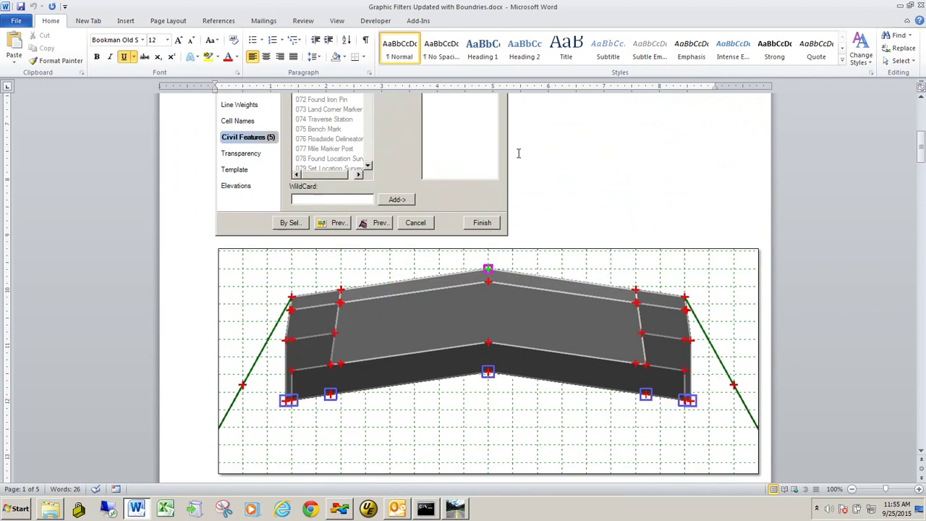
{"action": "scroll", "coordinate": [587, 156], "scroll_direction": "up", "scroll_amount": 1}
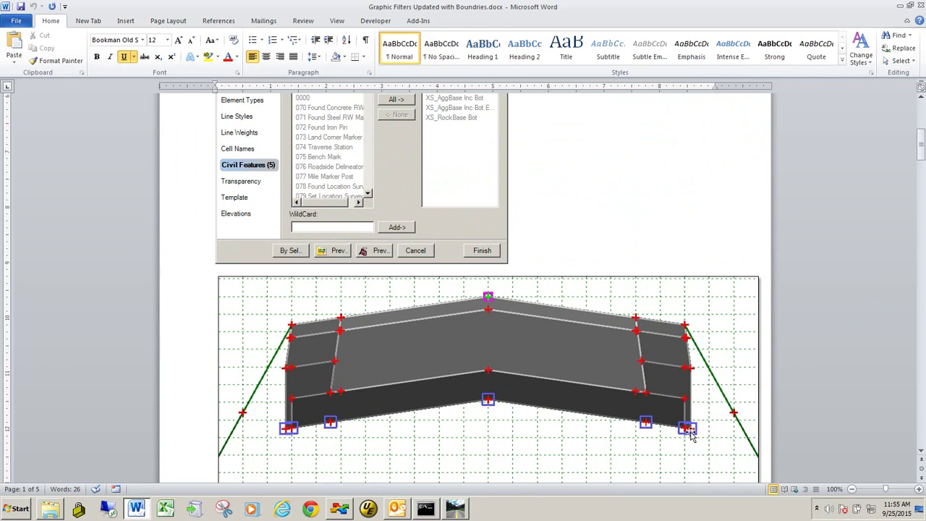
{"action": "scroll", "coordinate": [424, 393], "scroll_direction": "down", "scroll_amount": 10}
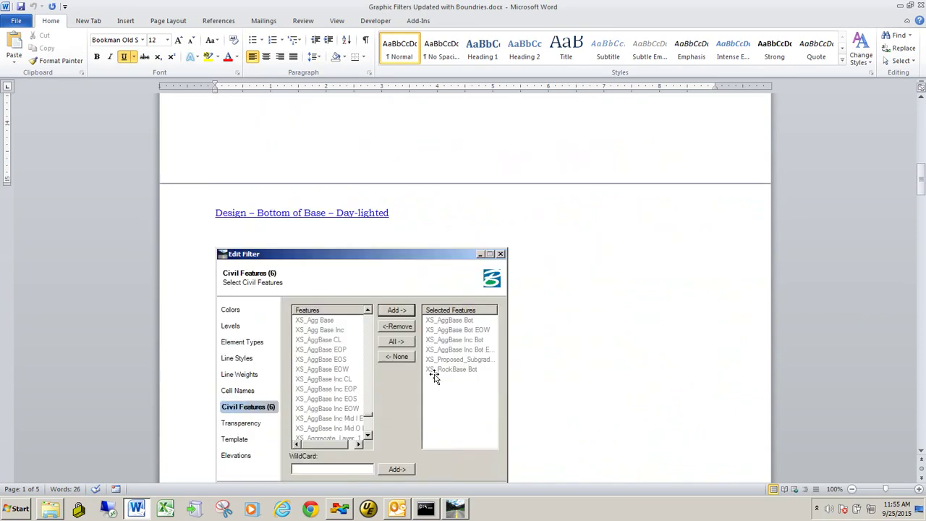
{"action": "scroll", "coordinate": [433, 377], "scroll_direction": "down", "scroll_amount": 2}
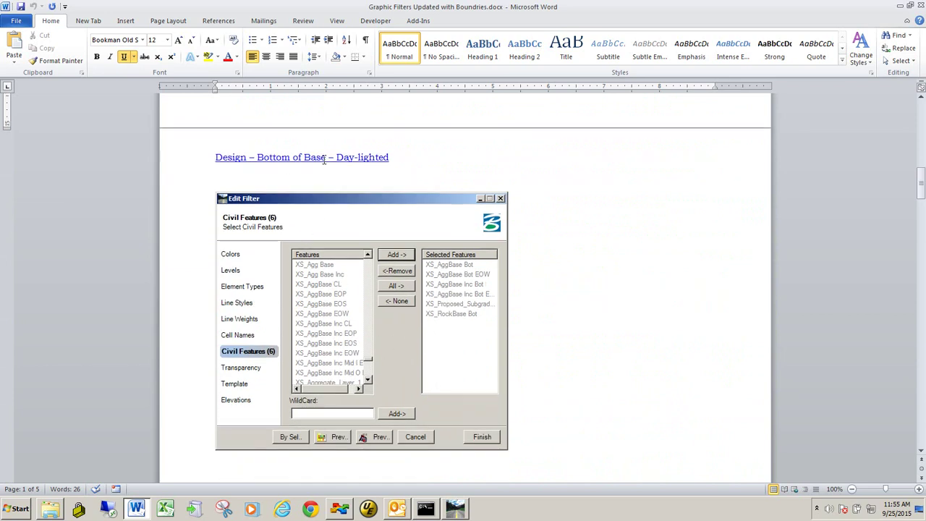
{"action": "scroll", "coordinate": [374, 159], "scroll_direction": "down", "scroll_amount": 11}
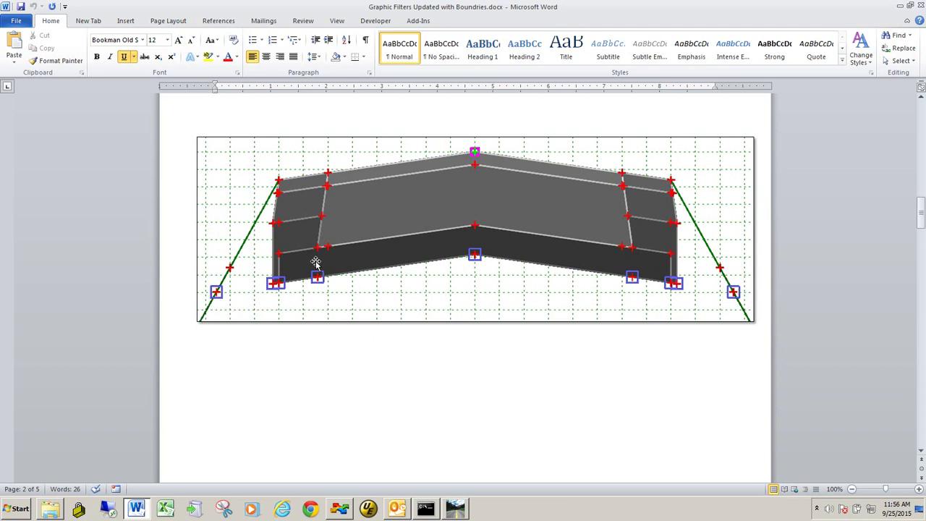
- Examine the Proposed Finished Grade, Pavement and Shoulder Only, and Top of Base filter illustrations, and return to Power GEOPAK
{"action": "scroll", "coordinate": [402, 276], "scroll_direction": "down", "scroll_amount": 10}
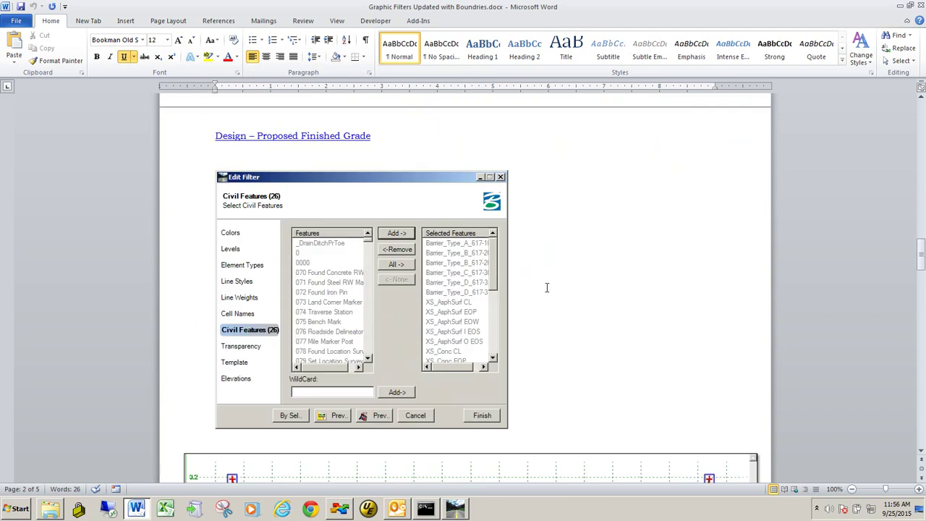
{"action": "scroll", "coordinate": [585, 291], "scroll_direction": "down", "scroll_amount": 7}
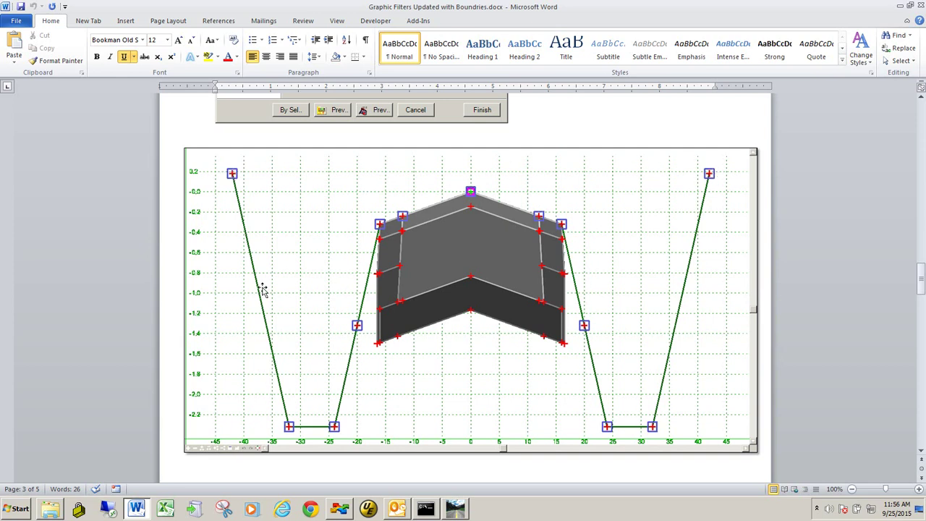
{"action": "scroll", "coordinate": [331, 214], "scroll_direction": "down", "scroll_amount": 6}
{"action": "scroll", "coordinate": [332, 215], "scroll_direction": "down", "scroll_amount": 5}
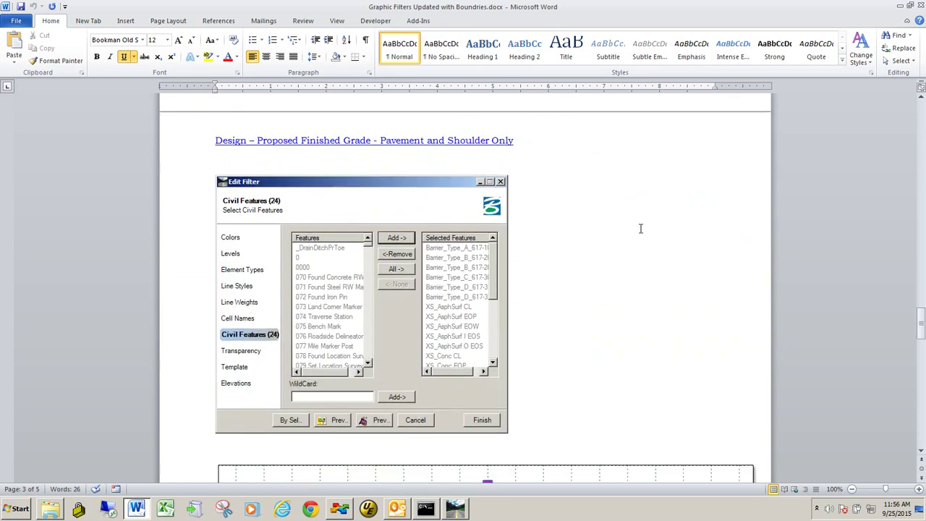
{"action": "scroll", "coordinate": [641, 229], "scroll_direction": "down", "scroll_amount": 6}
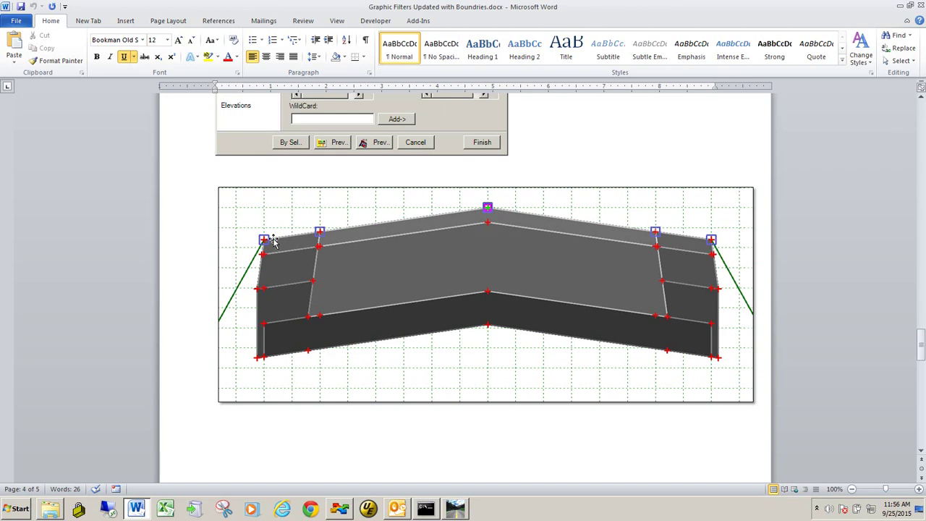
{"action": "scroll", "coordinate": [282, 238], "scroll_direction": "down", "scroll_amount": 7}
{"action": "scroll", "coordinate": [444, 231], "scroll_direction": "down", "scroll_amount": 12}
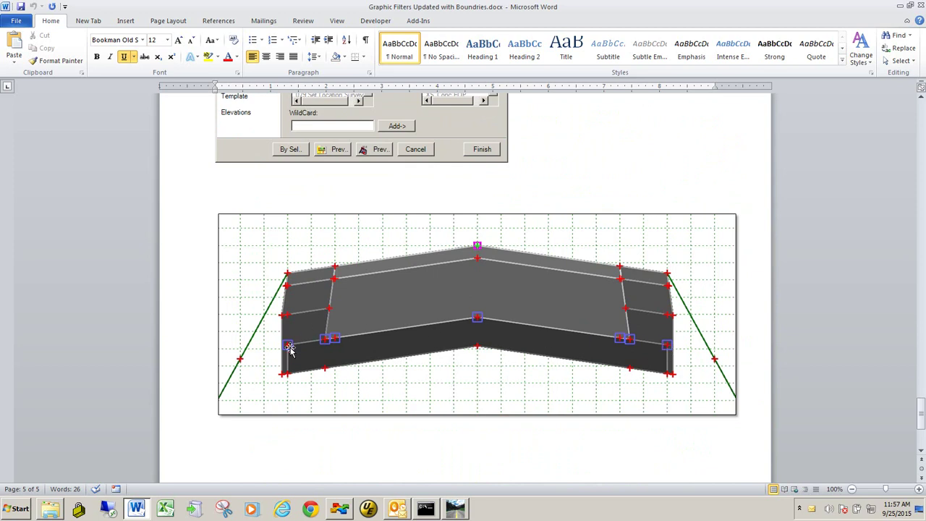
{"action": "left_click", "coordinate": [899, 5]}
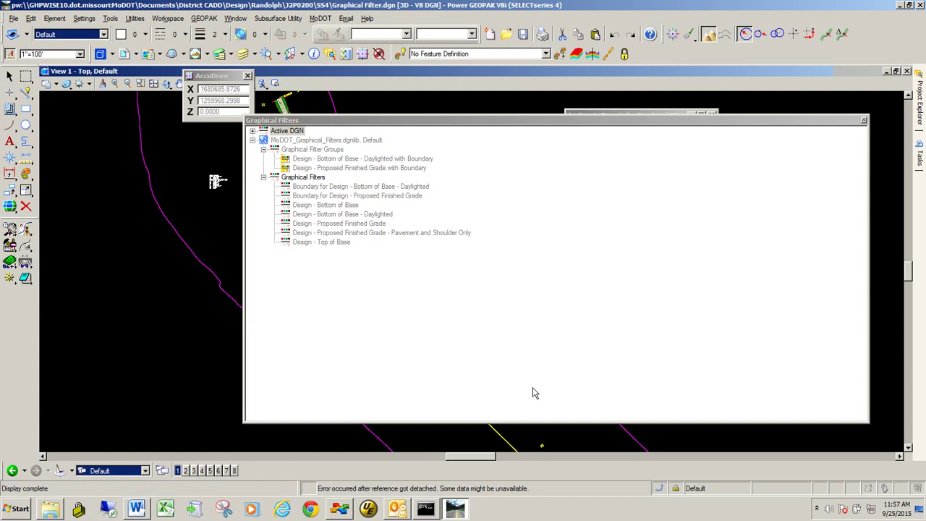
- Compare the Graphical Filter Group setting of the terrain tool with the filter groups offered in the Graphical Filters list
{"action": "left_click_drag", "start_coordinate": [414, 123], "coordinate": [507, 416]}
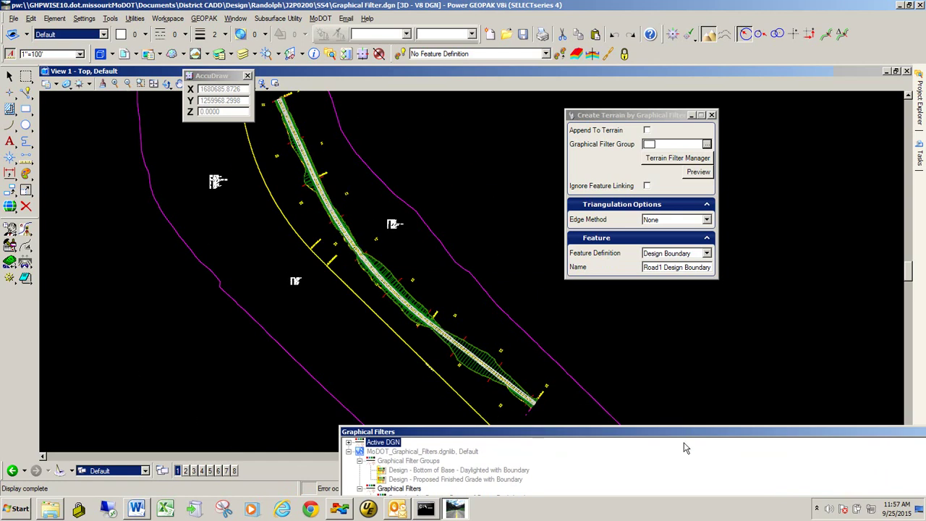
{"action": "left_click_drag", "start_coordinate": [671, 434], "coordinate": [611, 320]}
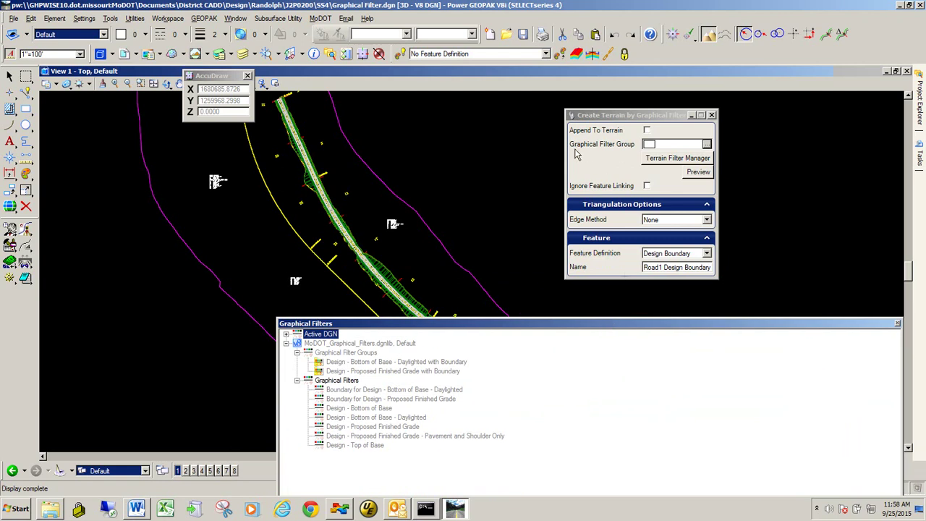
{"action": "left_click_drag", "start_coordinate": [521, 323], "coordinate": [510, 138]}
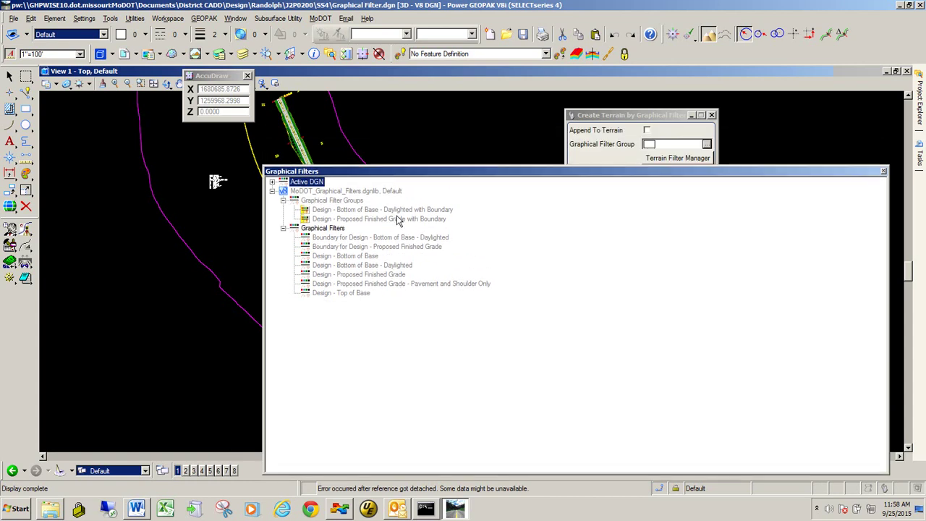
- Assign the Design - Proposed Finished Grade with Boundary filter group to the terrain tool and preview the corridor features it picks up
{"action": "double_click", "coordinate": [393, 221]}
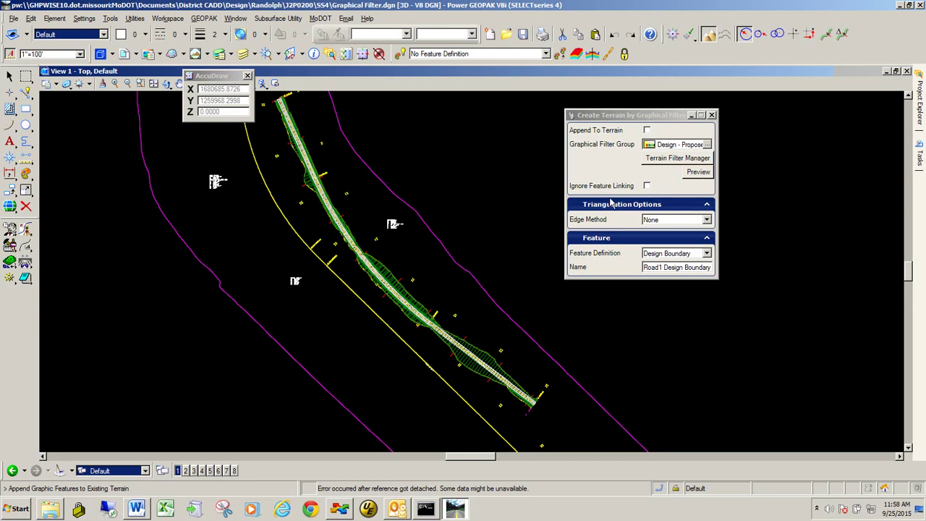
{"action": "left_click", "coordinate": [695, 177]}
{"action": "scroll", "coordinate": [398, 275], "scroll_direction": "up", "scroll_amount": 2}
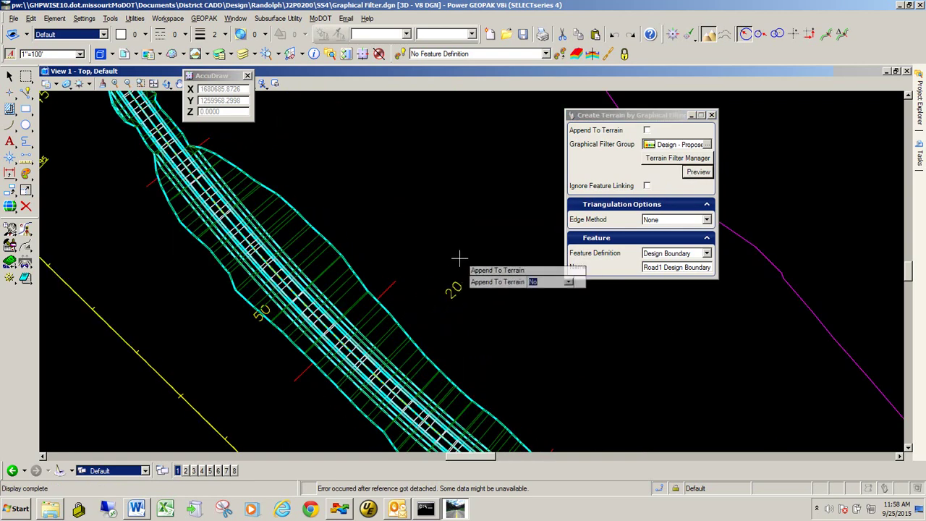
{"action": "scroll", "coordinate": [419, 275], "scroll_direction": "down", "scroll_amount": 2}
{"action": "scroll", "coordinate": [403, 283], "scroll_direction": "up", "scroll_amount": 4}
{"action": "scroll", "coordinate": [409, 261], "scroll_direction": "down", "scroll_amount": 3}
{"action": "scroll", "coordinate": [406, 261], "scroll_direction": "down", "scroll_amount": 1}
{"action": "scroll", "coordinate": [403, 260], "scroll_direction": "down", "scroll_amount": 2}
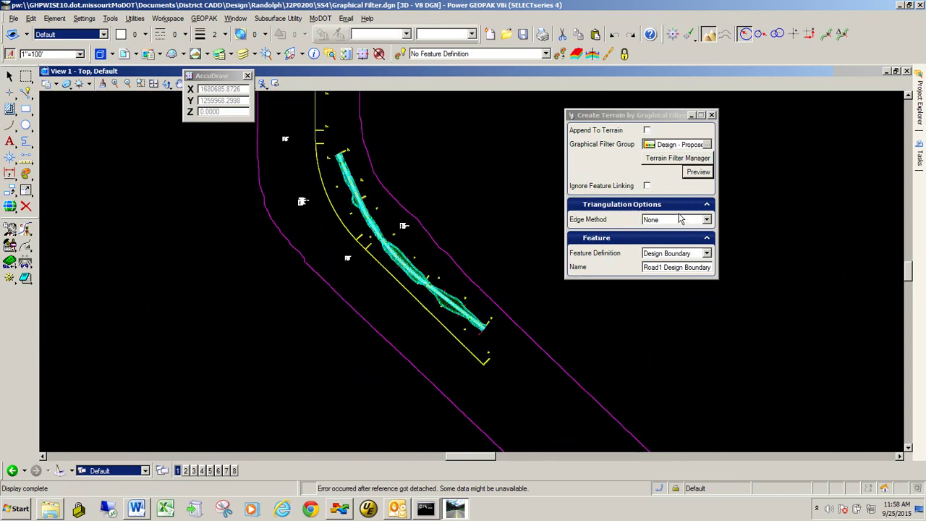
- Create the terrain Road1 Design Boundary with Append To Terrain set to No, Edge Method None and feature definition Design Boundary, and close the tool
{"action": "left_click_drag", "start_coordinate": [641, 116], "coordinate": [600, 114]}
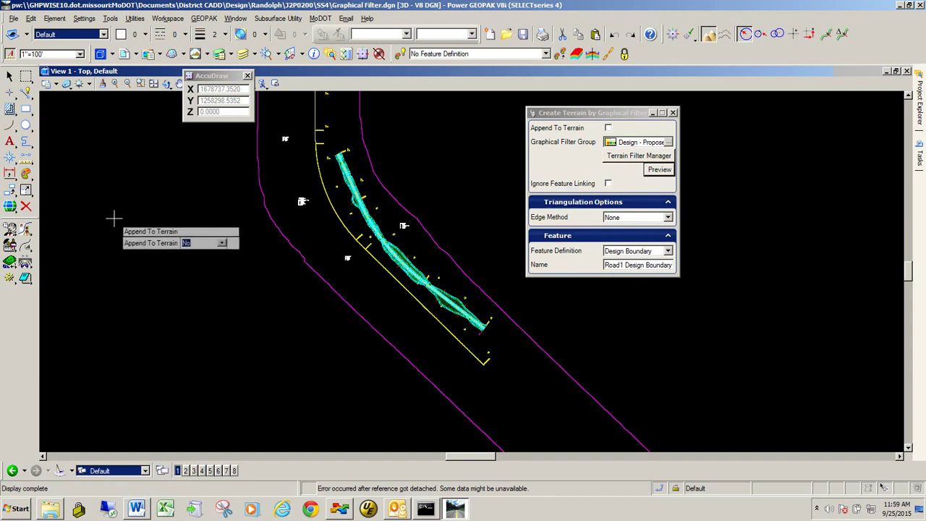
{"action": "left_click", "coordinate": [149, 259]}
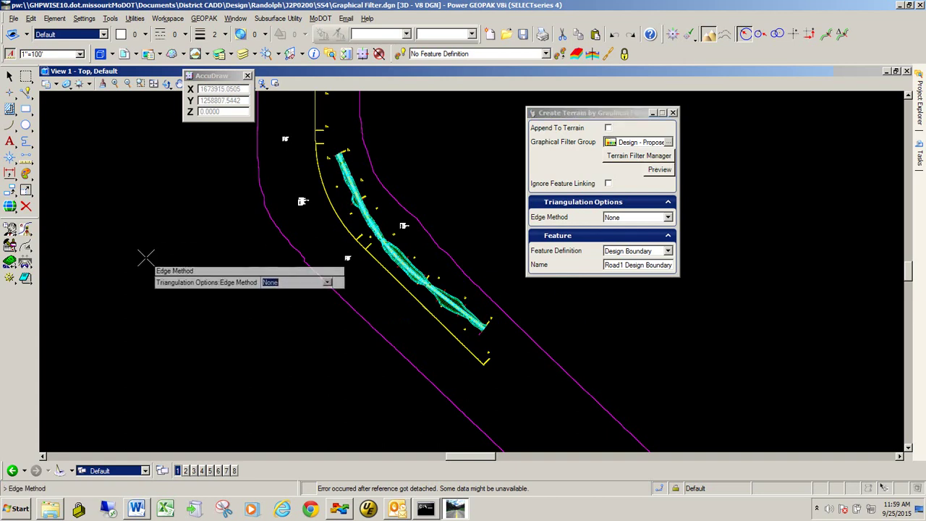
{"action": "left_click", "coordinate": [146, 258]}
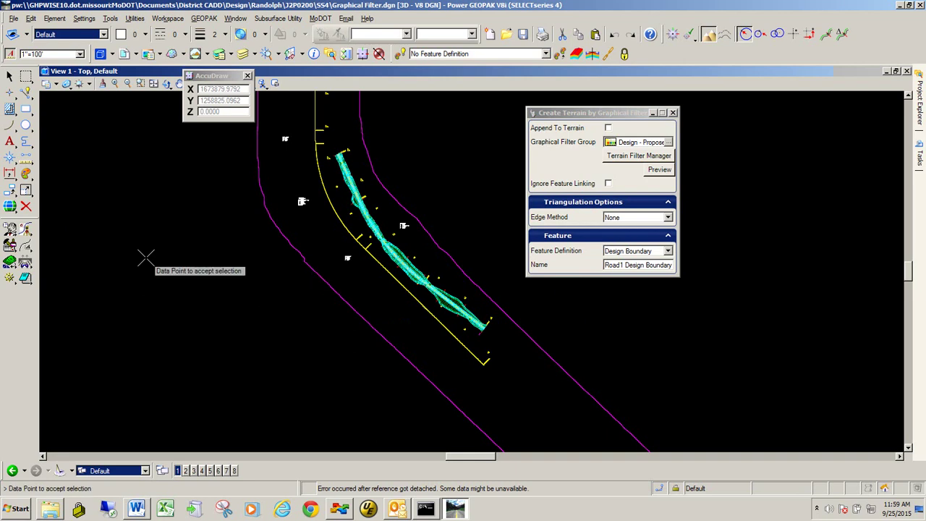
{"action": "left_click", "coordinate": [181, 258]}
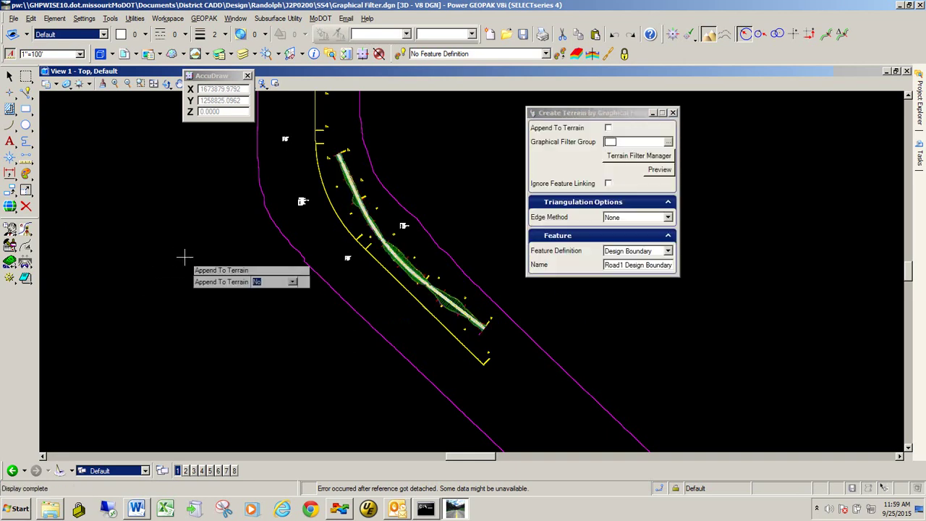
{"action": "left_click", "coordinate": [673, 113]}
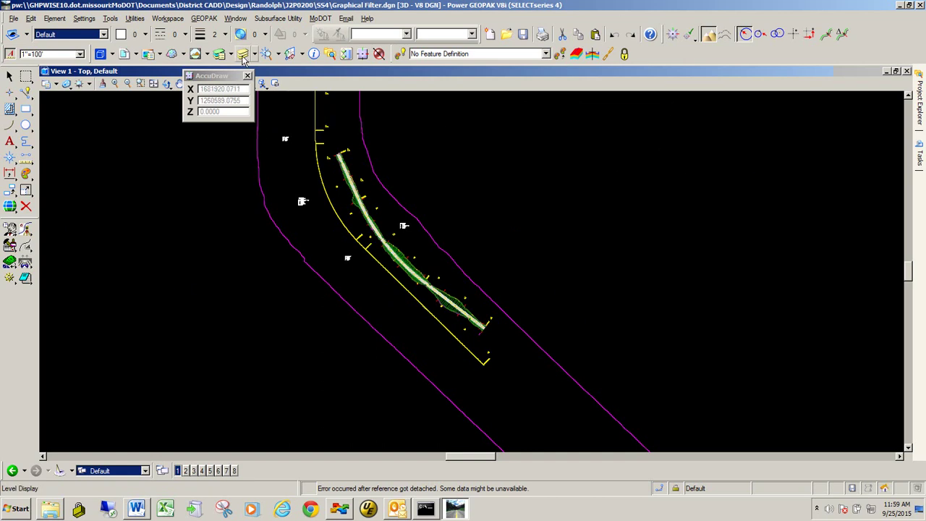
- Turn off the display of all seven reference attachments and close the References dialog
{"action": "left_click", "coordinate": [123, 55]}
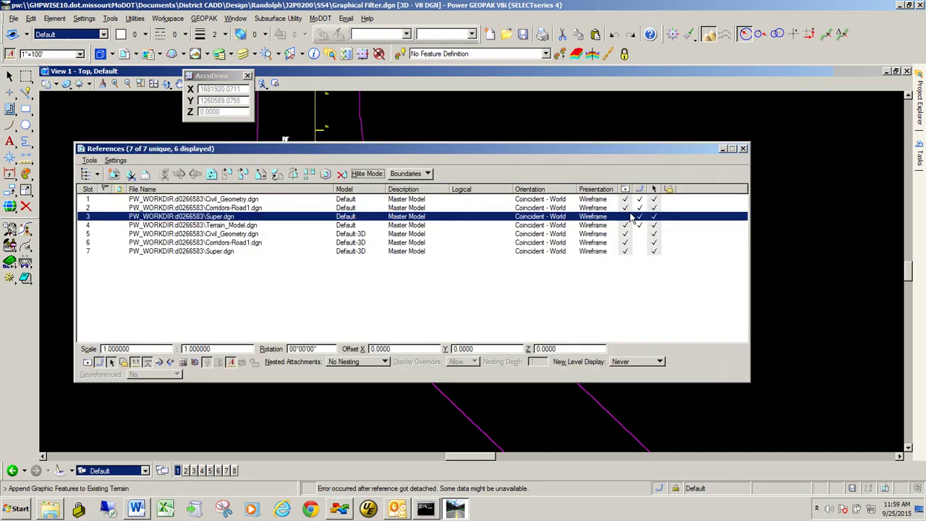
{"action": "left_click", "coordinate": [628, 200]}
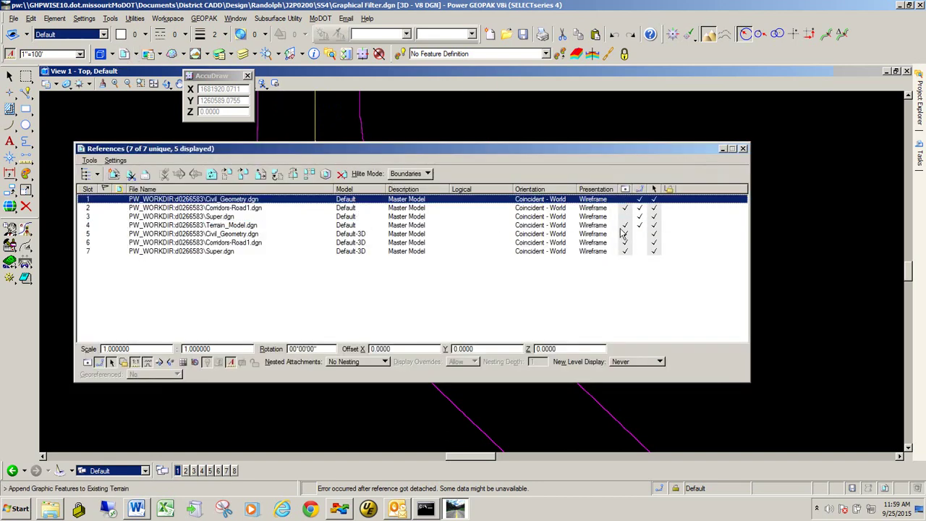
{"action": "left_click", "coordinate": [625, 250], "text": "shift"}
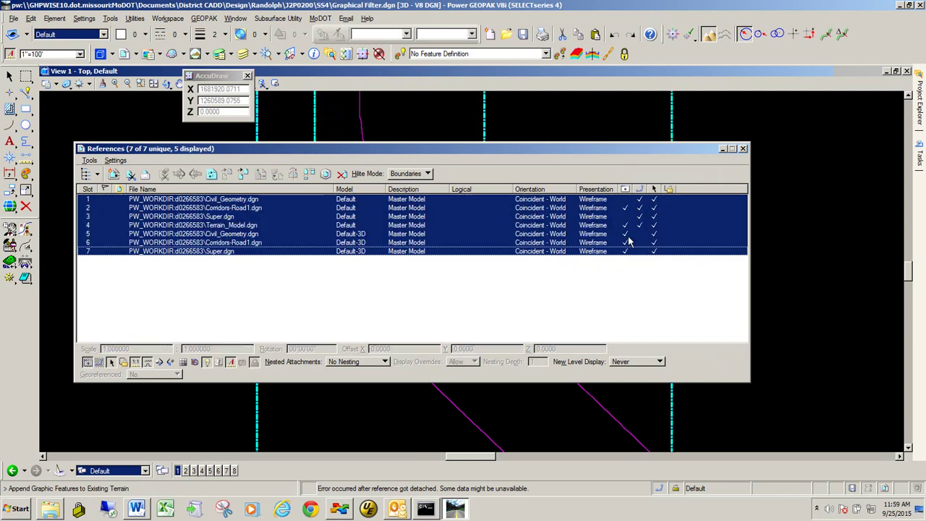
{"action": "left_click", "coordinate": [740, 149]}
- Select the new Road1 Design Boundary terrain and turn on its Triangles display
{"action": "scroll", "coordinate": [470, 255], "scroll_direction": "up", "scroll_amount": 4}
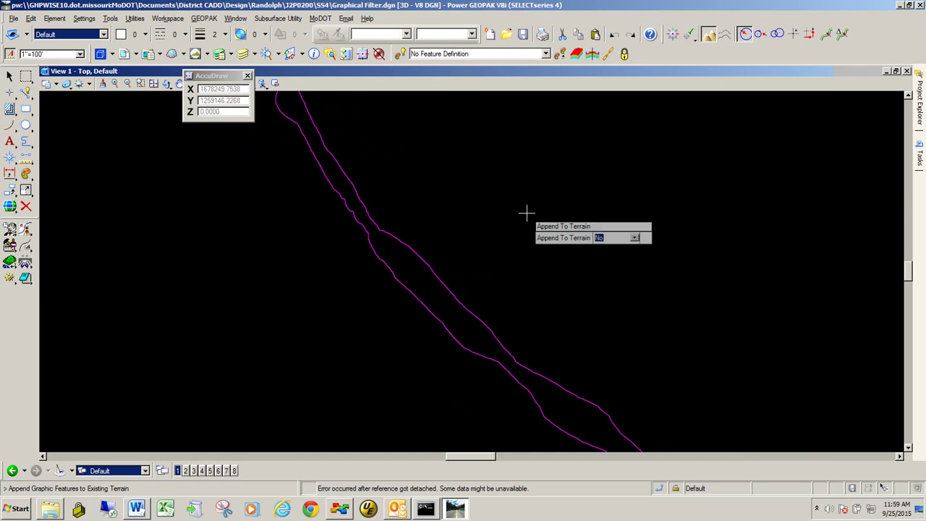
{"action": "left_click", "coordinate": [526, 214]}
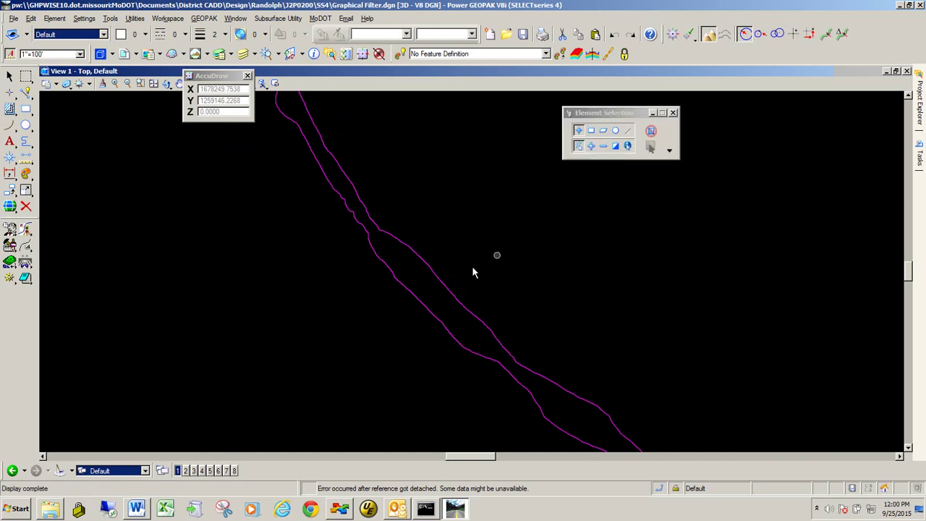
{"action": "left_click", "coordinate": [429, 268]}
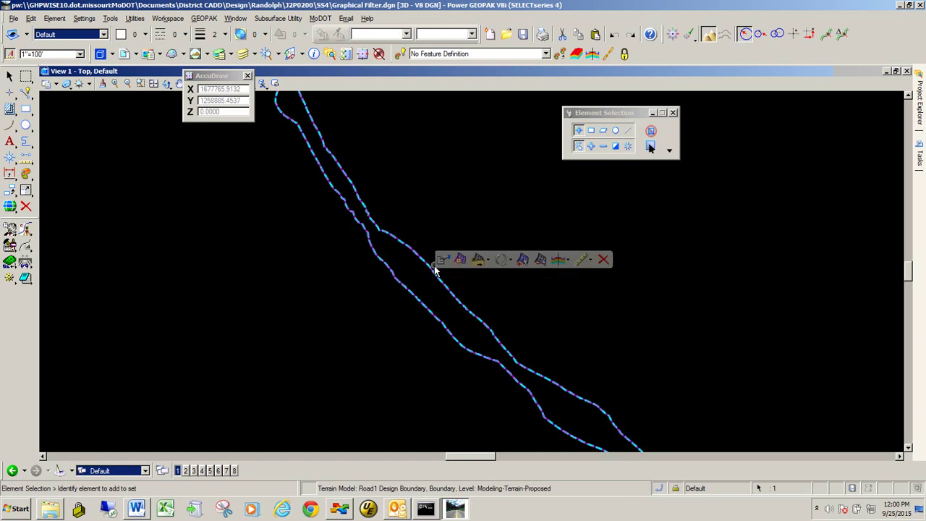
{"action": "left_click", "coordinate": [443, 259]}
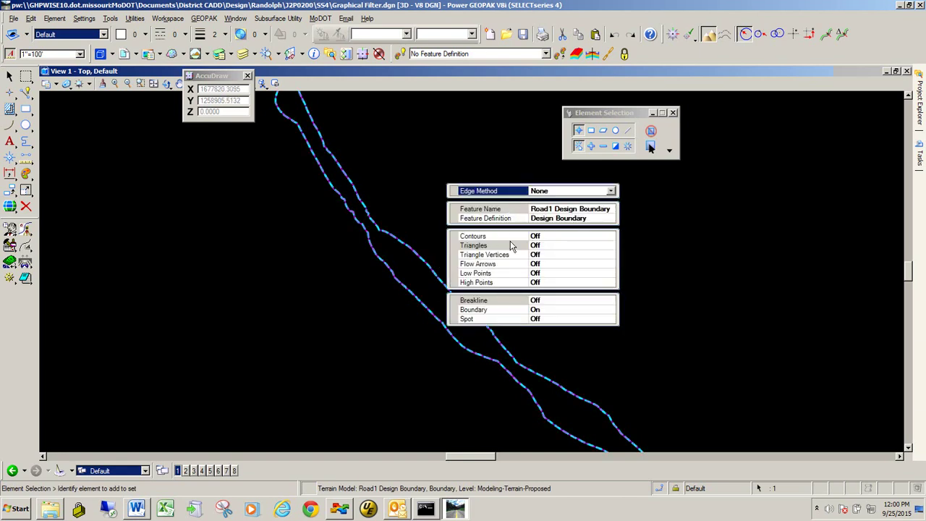
{"action": "double_click", "coordinate": [487, 247]}
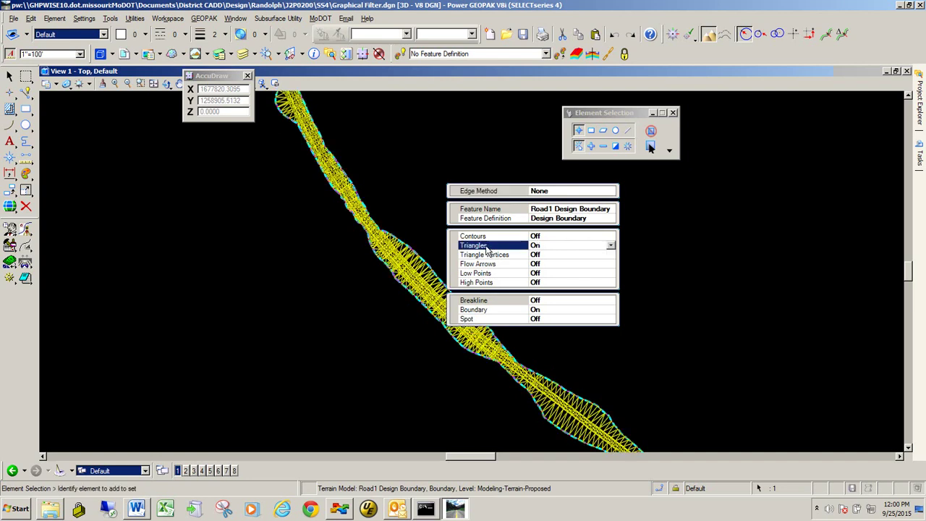
- Examine the terrain's triangles up close and rotate the view dynamically to inspect the surface in 3D
{"action": "scroll", "coordinate": [422, 238], "scroll_direction": "up", "scroll_amount": 4}
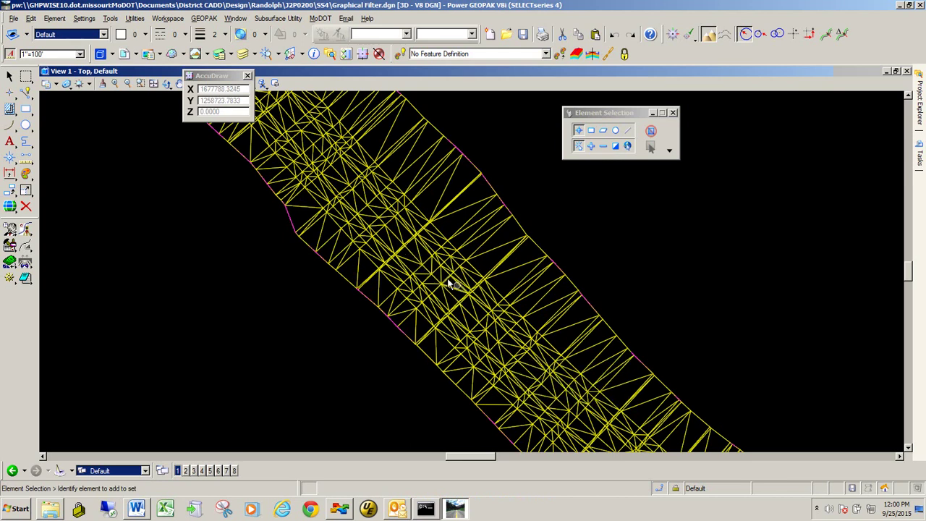
{"action": "scroll", "coordinate": [496, 313], "scroll_direction": "down", "scroll_amount": 3}
{"action": "scroll", "coordinate": [361, 307], "scroll_direction": "up", "scroll_amount": 2}
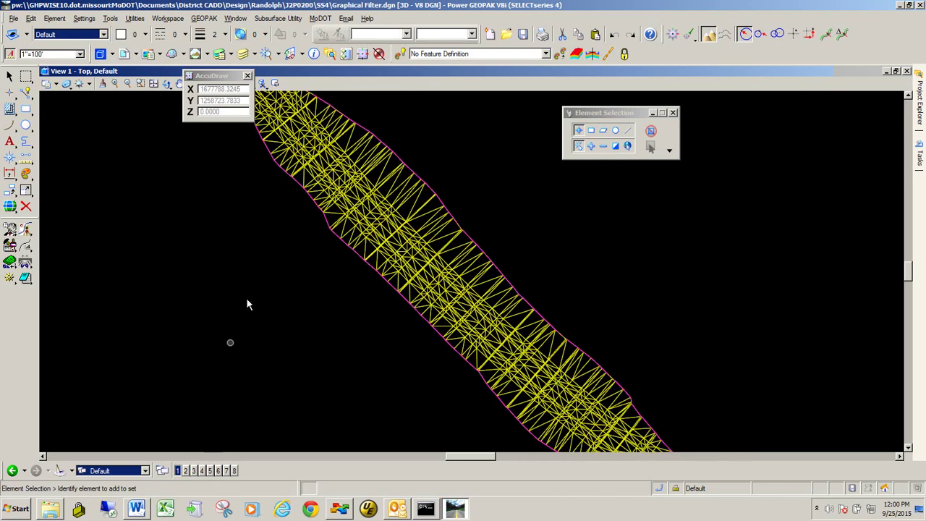
{"action": "left_click_drag", "start_coordinate": [233, 73], "coordinate": [141, 107]}
{"action": "left_click", "coordinate": [167, 83]}
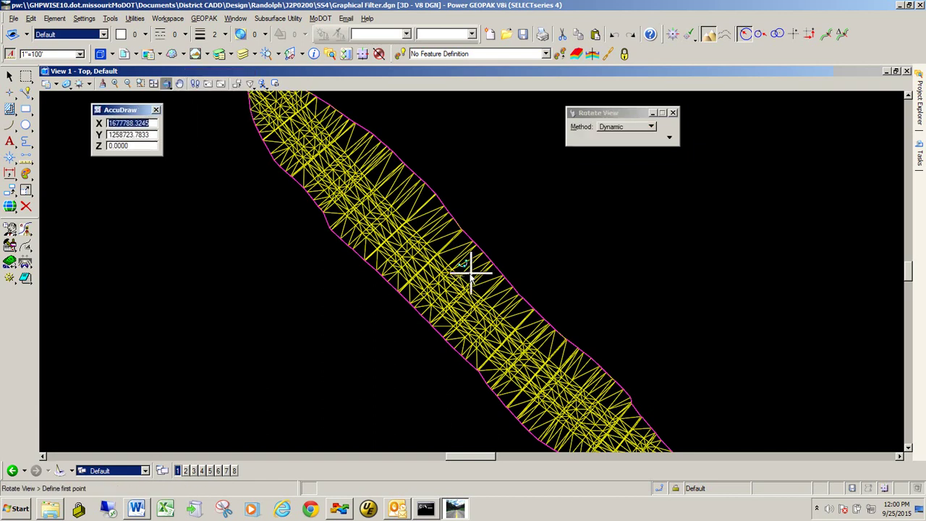
{"action": "left_click", "coordinate": [531, 355]}
{"action": "left_click", "coordinate": [437, 297]}
{"action": "left_click_drag", "start_coordinate": [438, 298], "coordinate": [341, 312]}
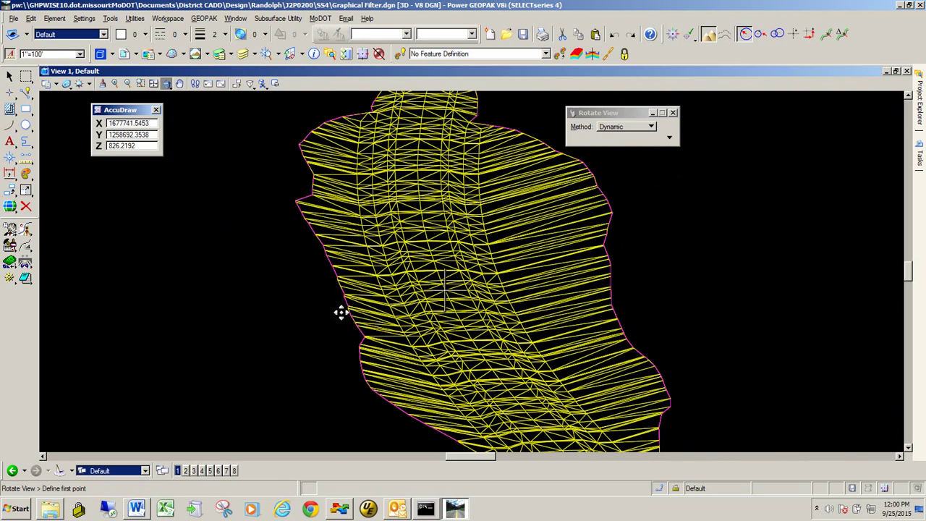